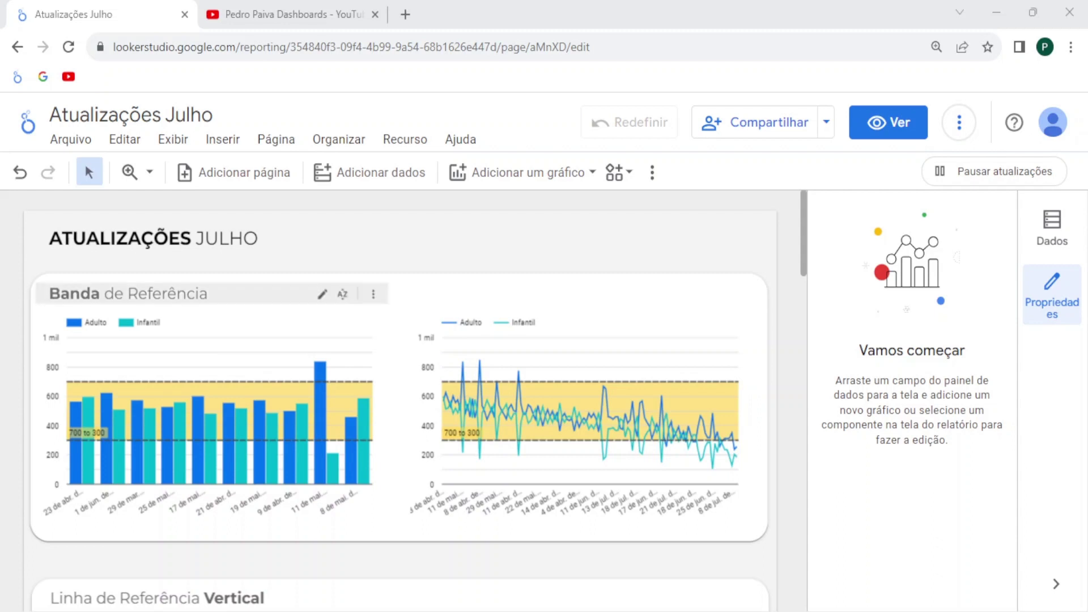
Step: In the YouTube tab, check the channel's notification bell options, leaving them unchanged
click(300, 8)
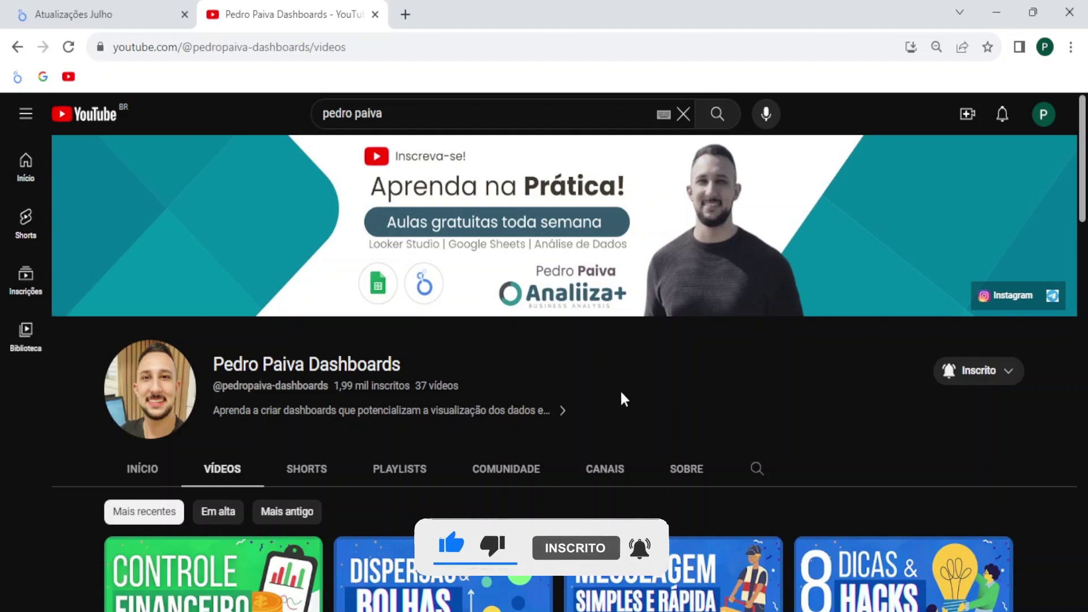
click(1009, 372)
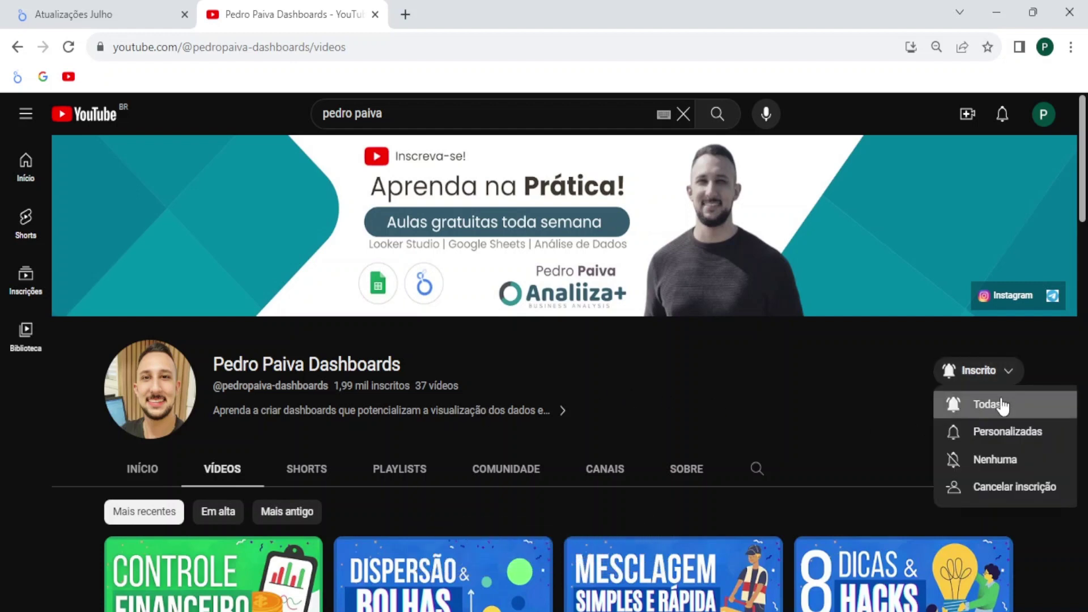
click(818, 389)
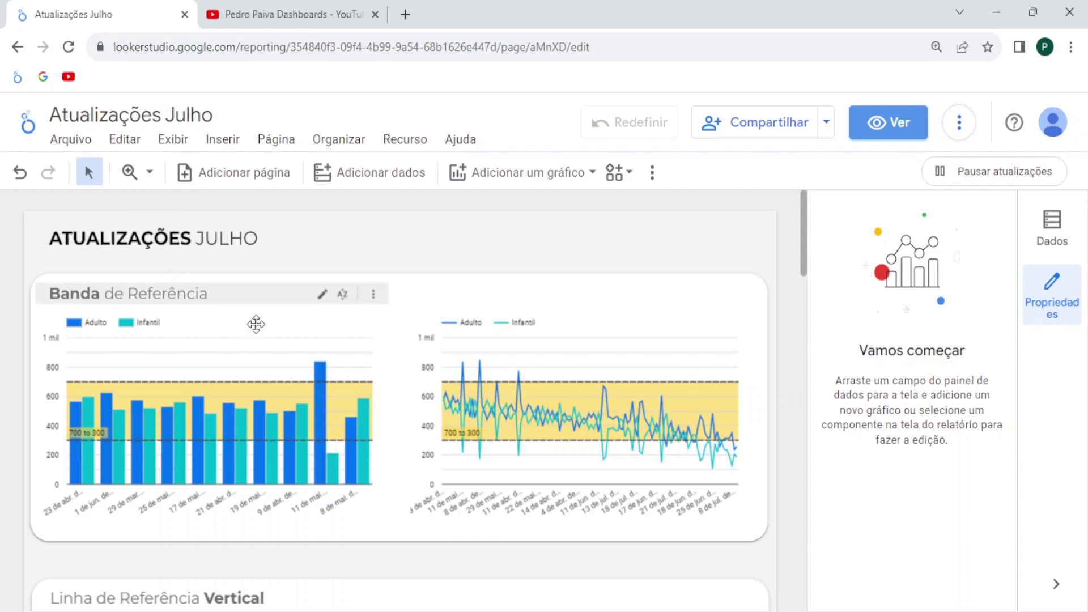
mouse_move(175, 383)
scroll(172, 385, down, 2)
scroll(173, 385, up, 2)
Step: Inspect the bar chart's 700 to 300 reference band style settings, leaving the Tipo unchanged
click(246, 312)
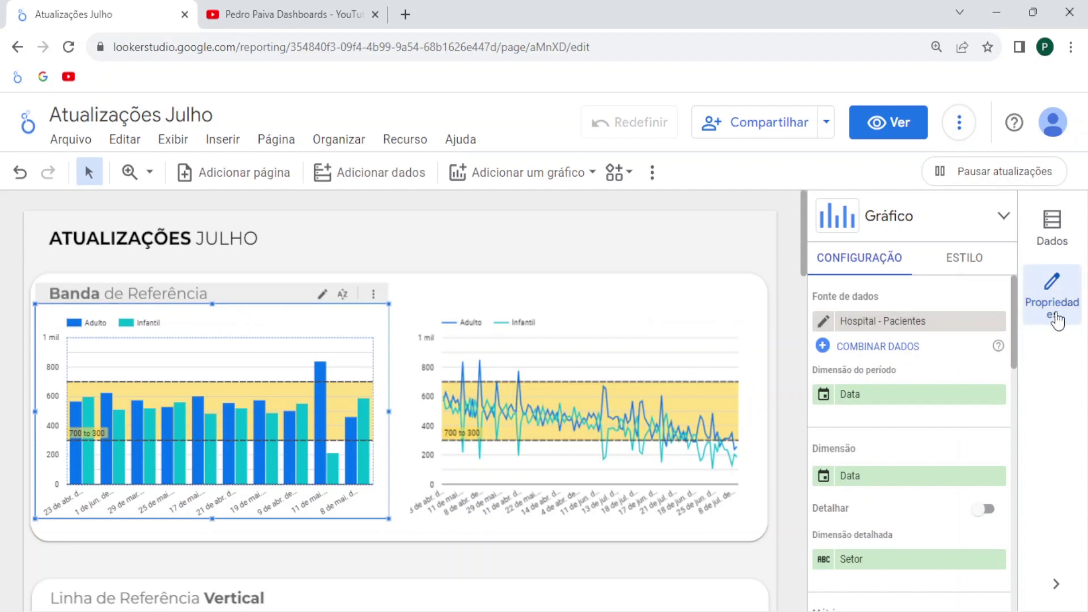
click(974, 268)
scroll(960, 374, down, 1)
scroll(959, 380, down, 5)
scroll(957, 378, down, 5)
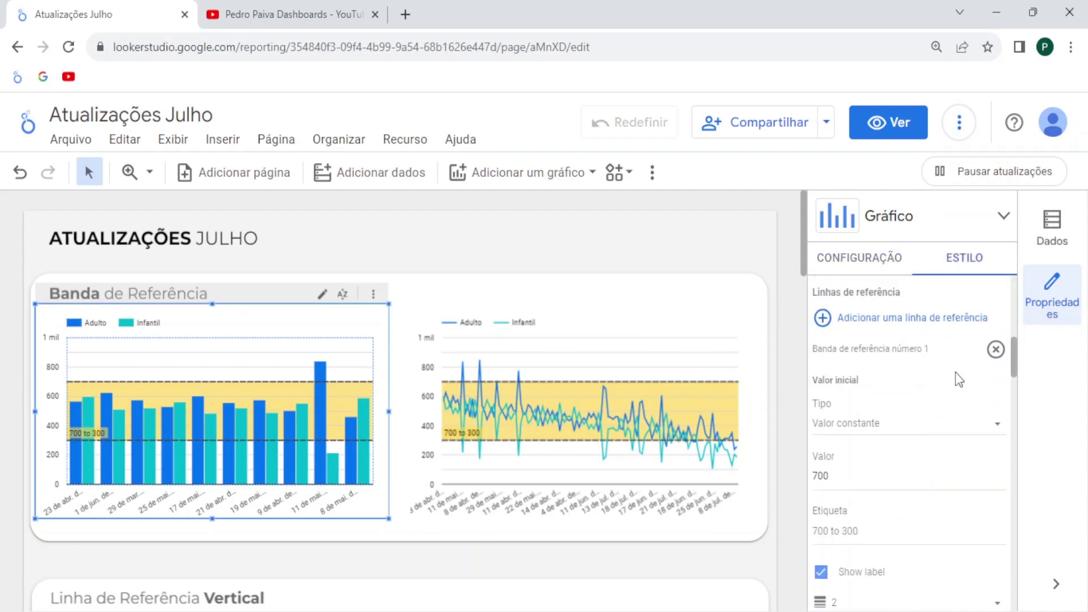
scroll(958, 379, down, 3)
scroll(956, 369, down, 1)
scroll(955, 370, down, 3)
scroll(906, 396, down, 1)
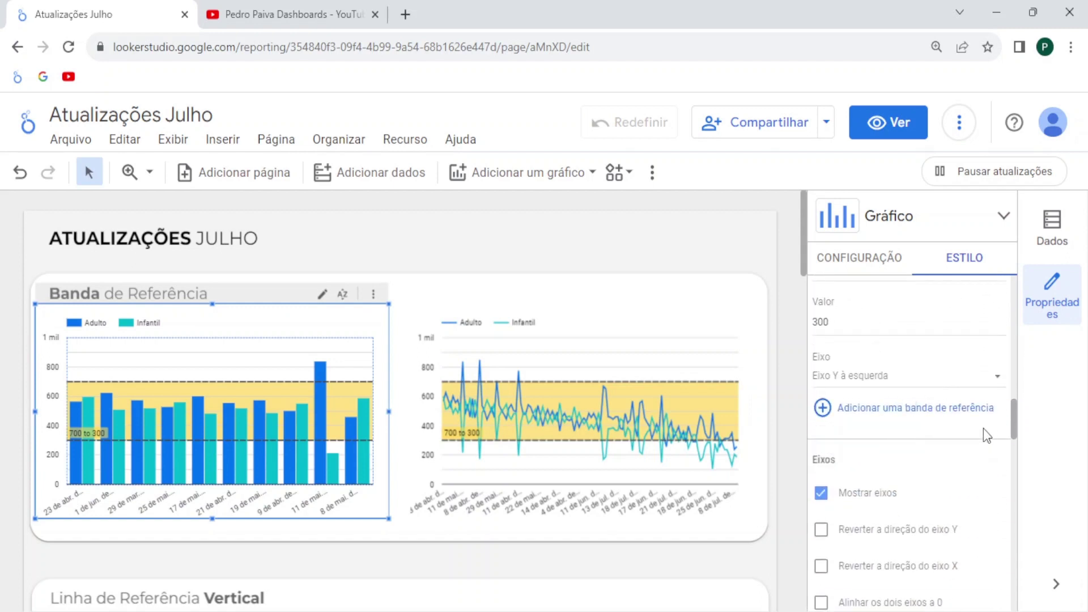
scroll(980, 436, up, 2)
scroll(966, 442, up, 2)
scroll(935, 430, up, 2)
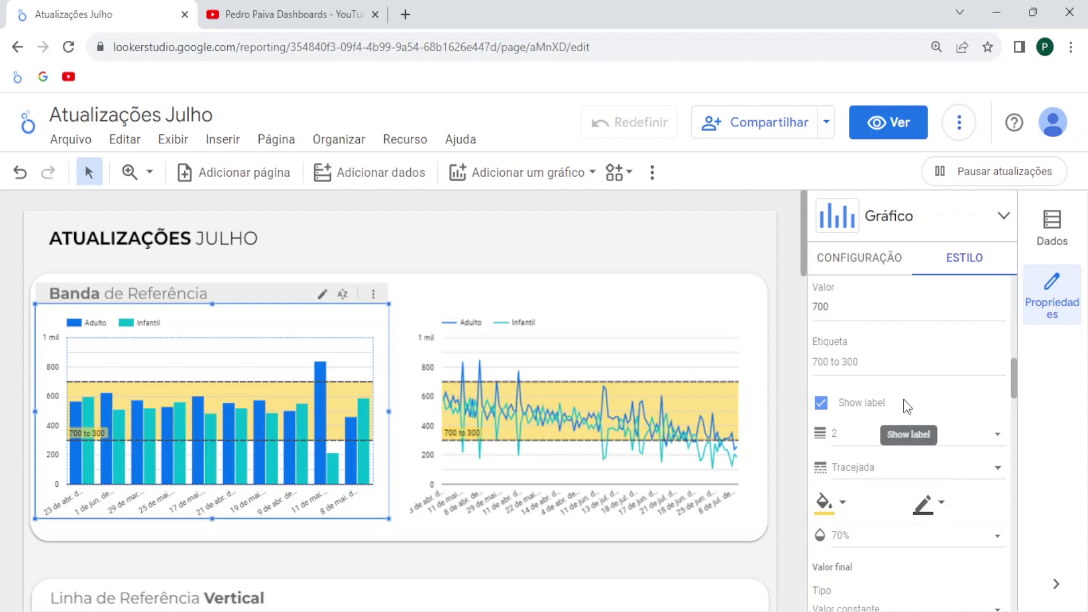
scroll(903, 399, up, 2)
click(881, 345)
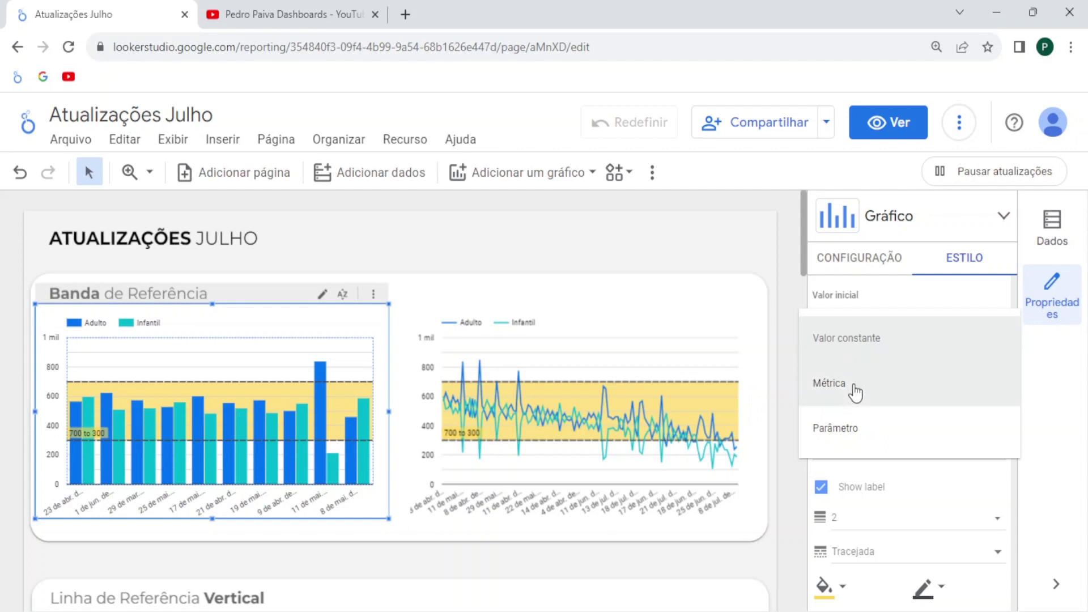
click(960, 491)
Step: Deselect the bar chart and scroll down to the Linha de Referência Vertical charts
scroll(918, 431, down, 2)
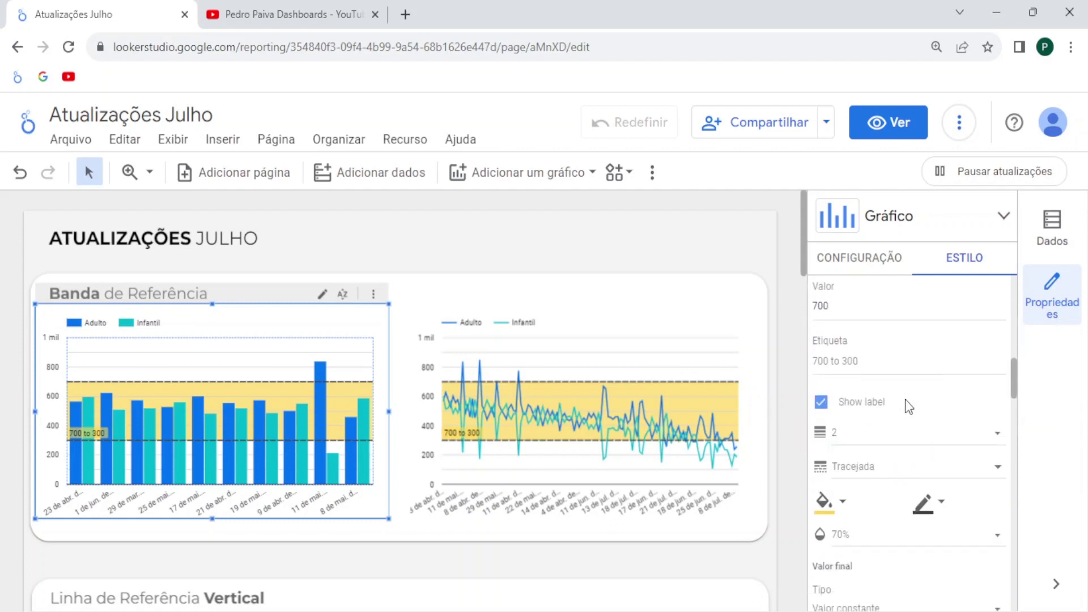
scroll(905, 399, down, 1)
scroll(905, 399, down, 1)
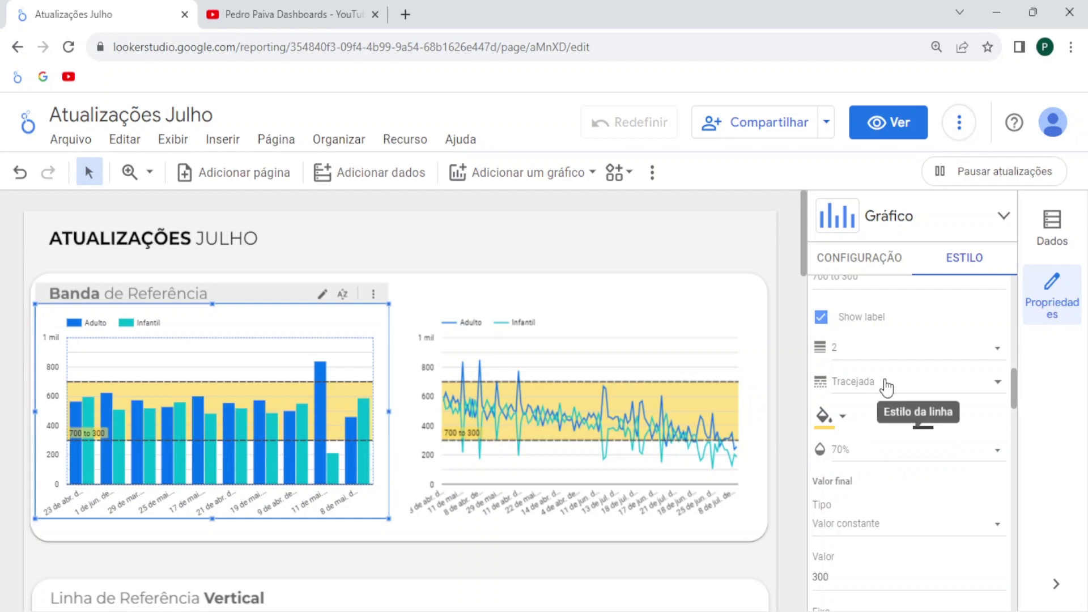
scroll(867, 383, down, 2)
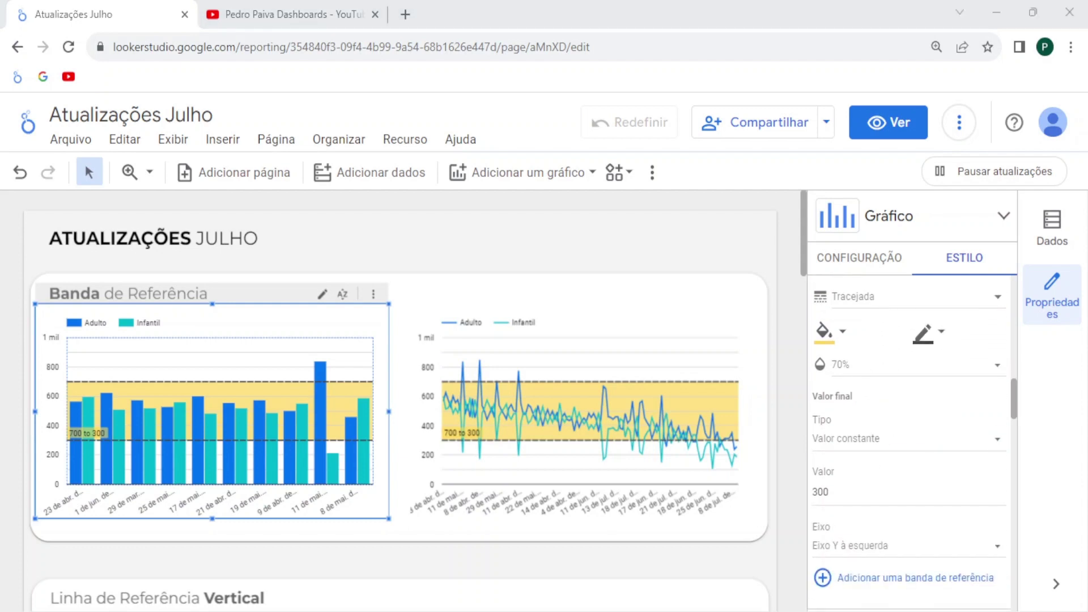
scroll(906, 488, down, 2)
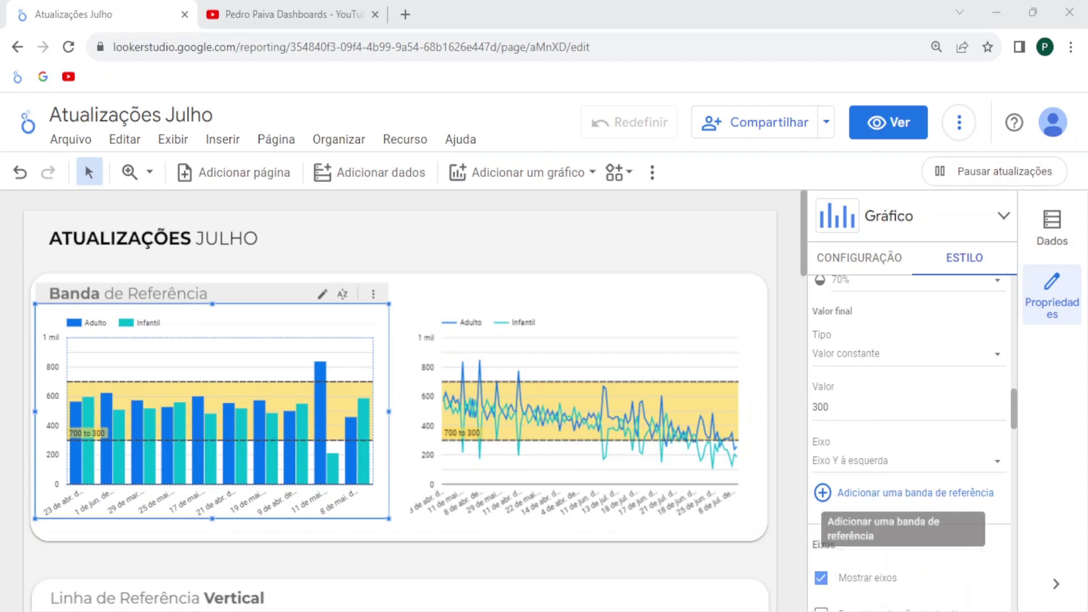
click(794, 298)
scroll(795, 298, down, 5)
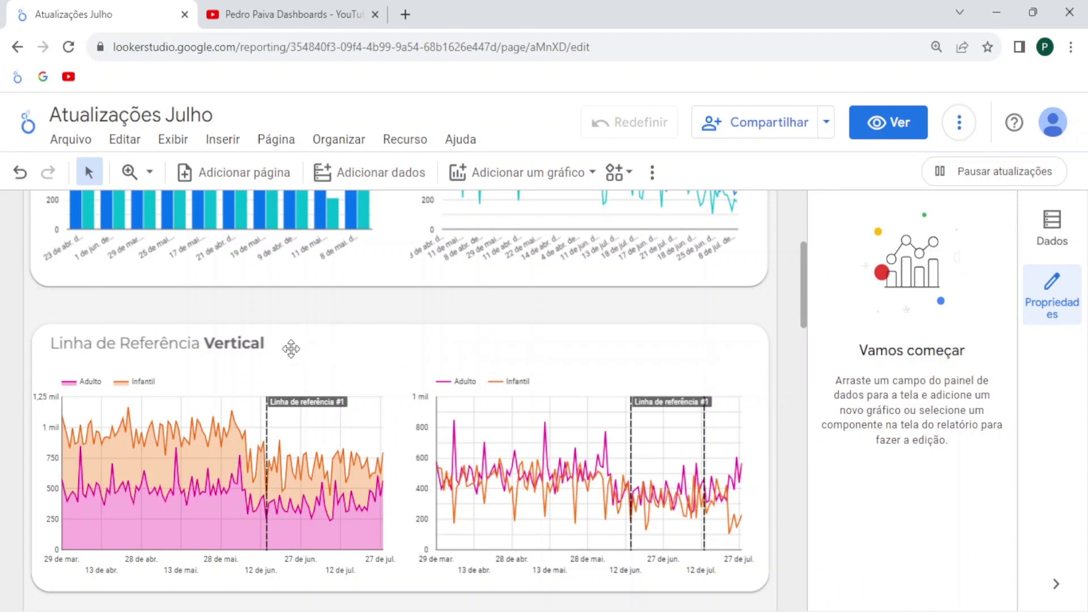
mouse_move(599, 405)
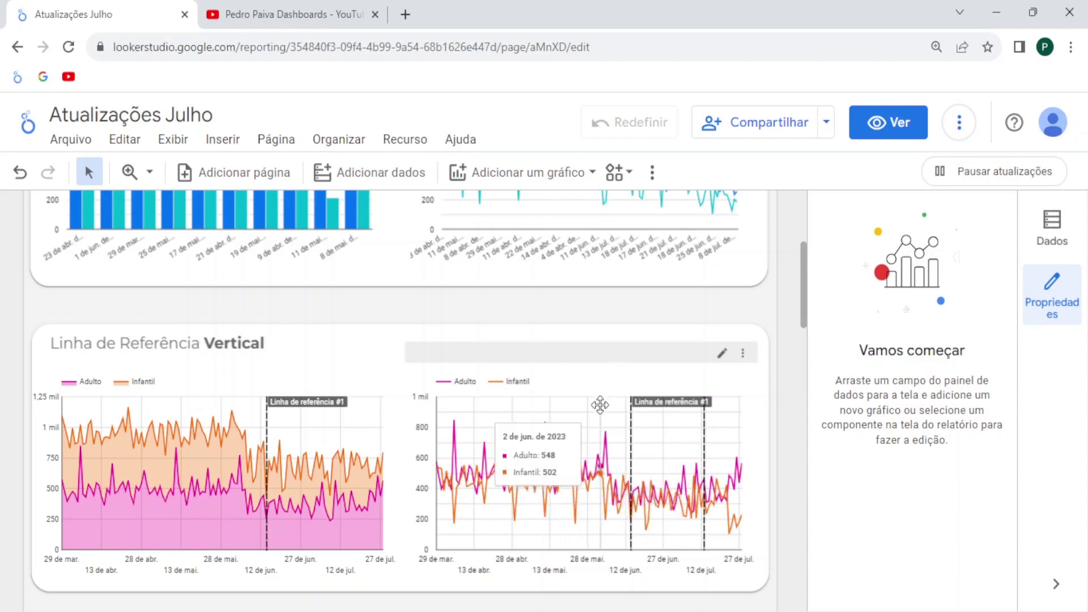
click(572, 362)
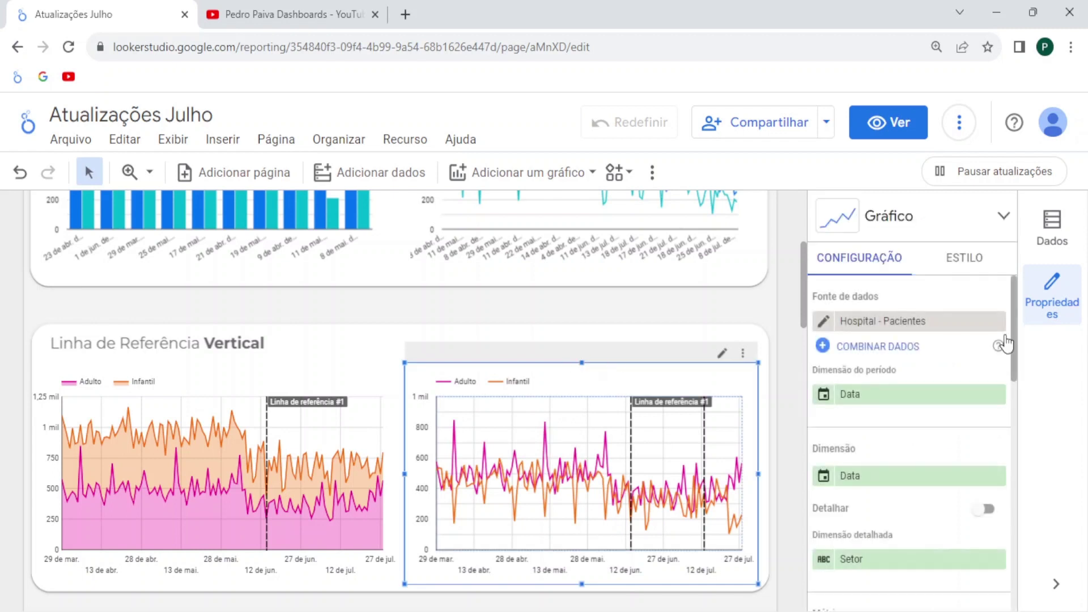
click(962, 259)
scroll(938, 321, down, 3)
scroll(935, 340, down, 3)
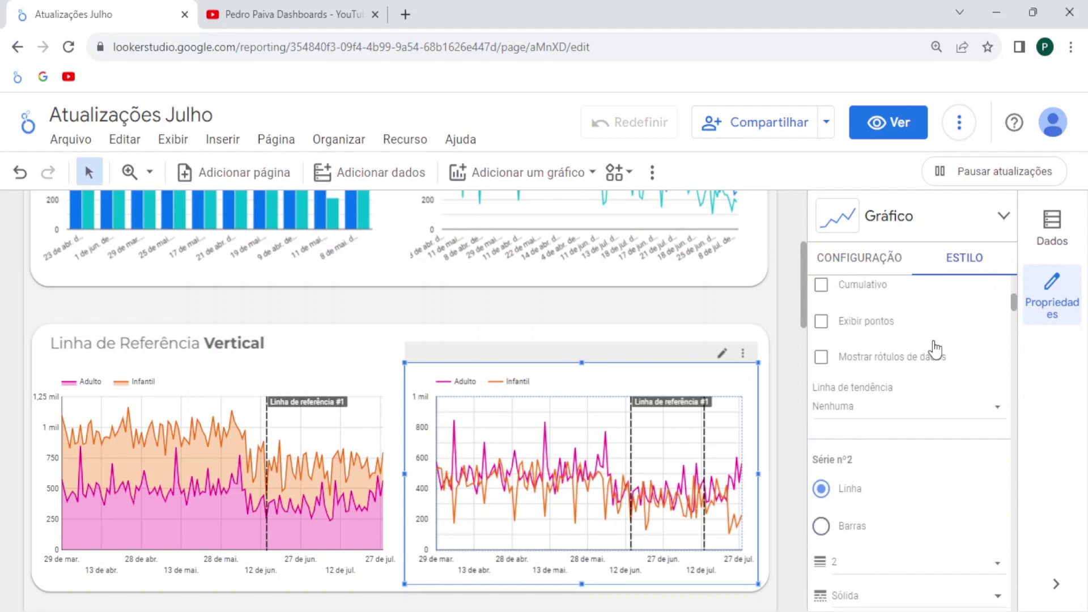
scroll(935, 348, down, 2)
scroll(935, 348, down, 5)
scroll(934, 348, down, 4)
scroll(935, 350, down, 4)
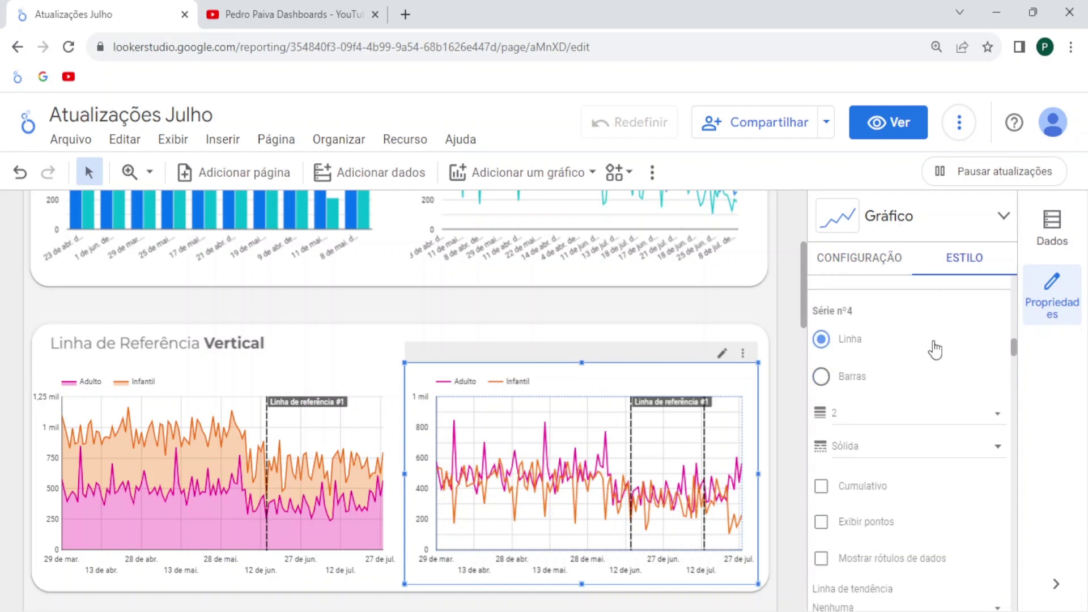
scroll(935, 349, down, 5)
scroll(933, 347, down, 5)
scroll(929, 408, down, 2)
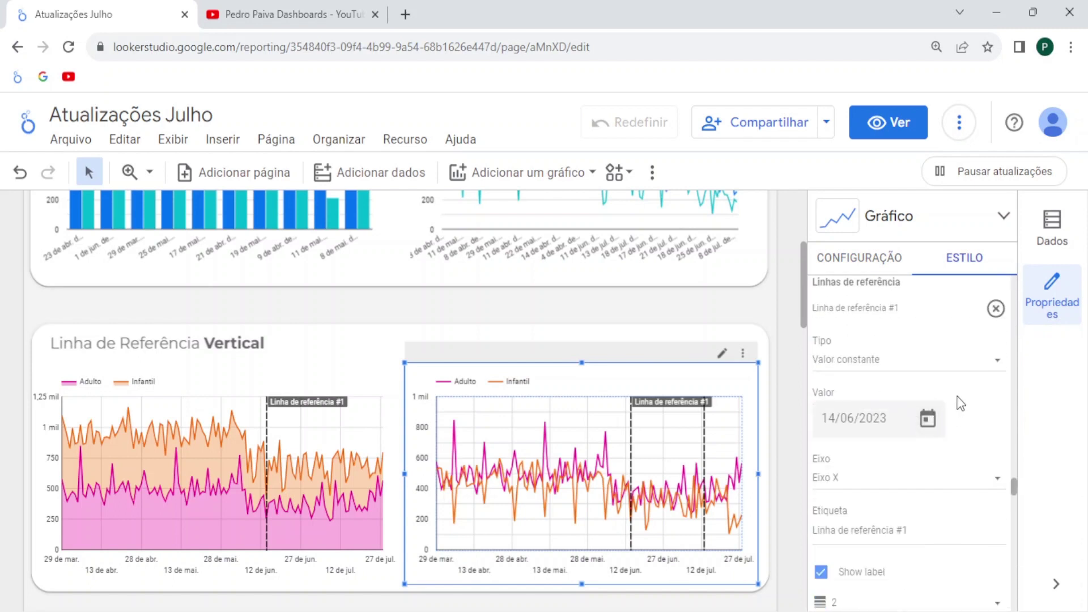
click(856, 359)
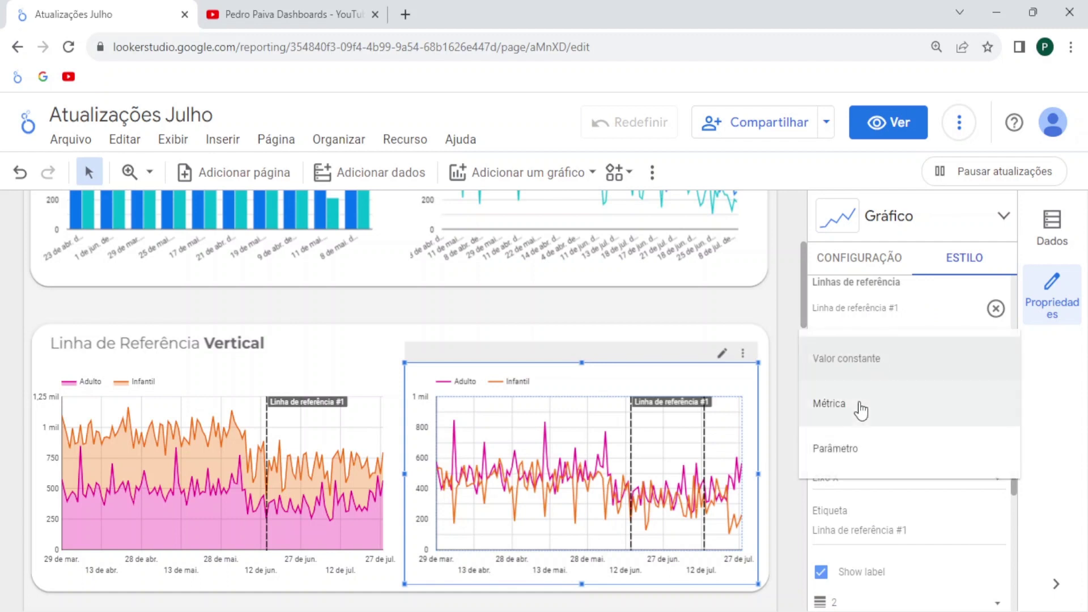
click(1040, 443)
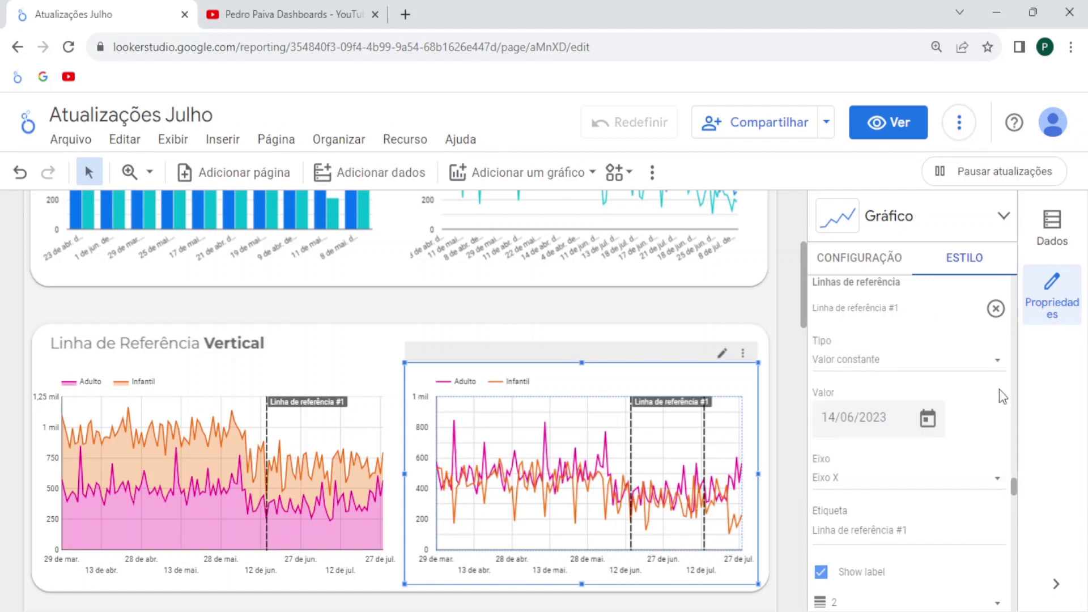
scroll(891, 433, down, 1)
scroll(872, 408, down, 1)
click(858, 391)
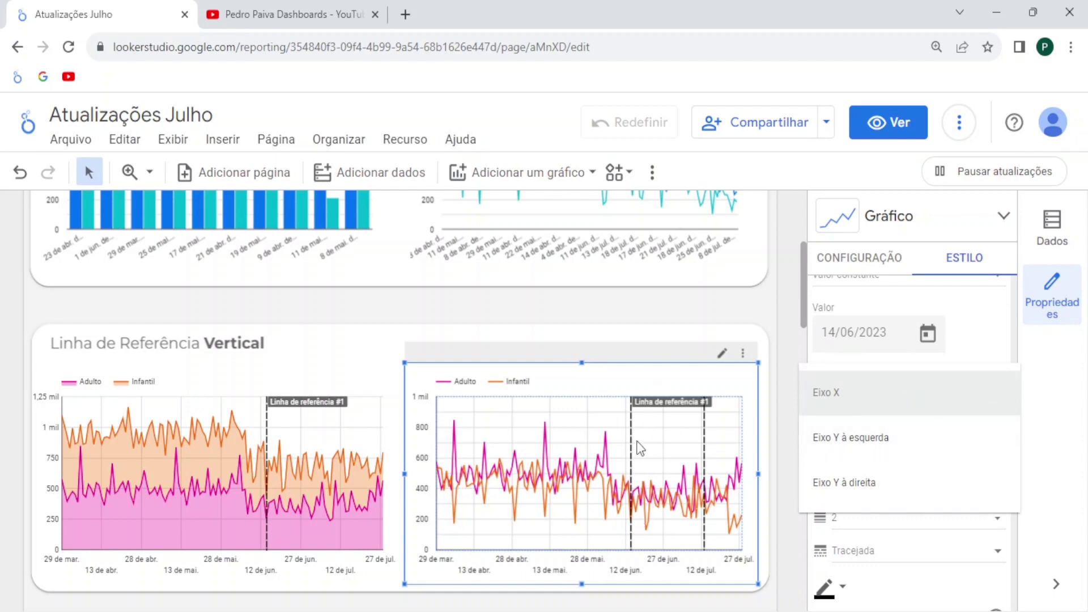
scroll(779, 355, down, 5)
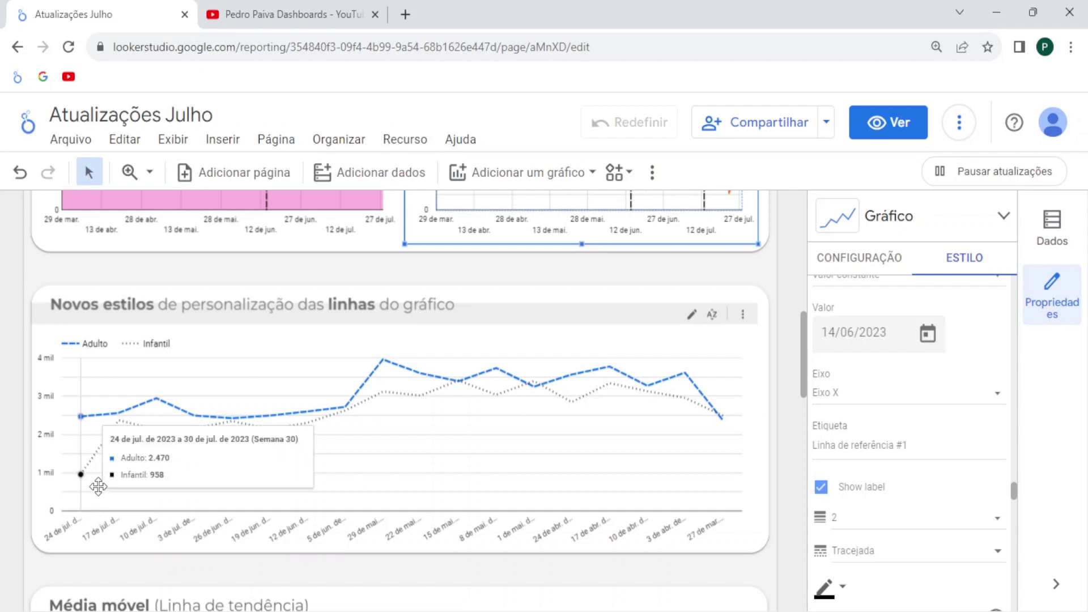
mouse_move(534, 382)
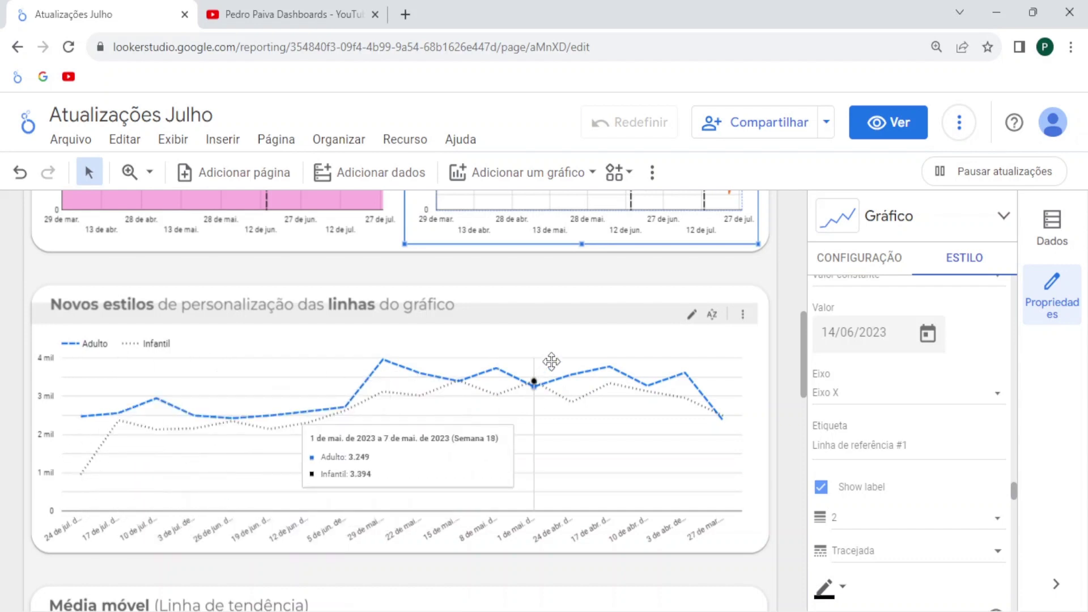
click(568, 331)
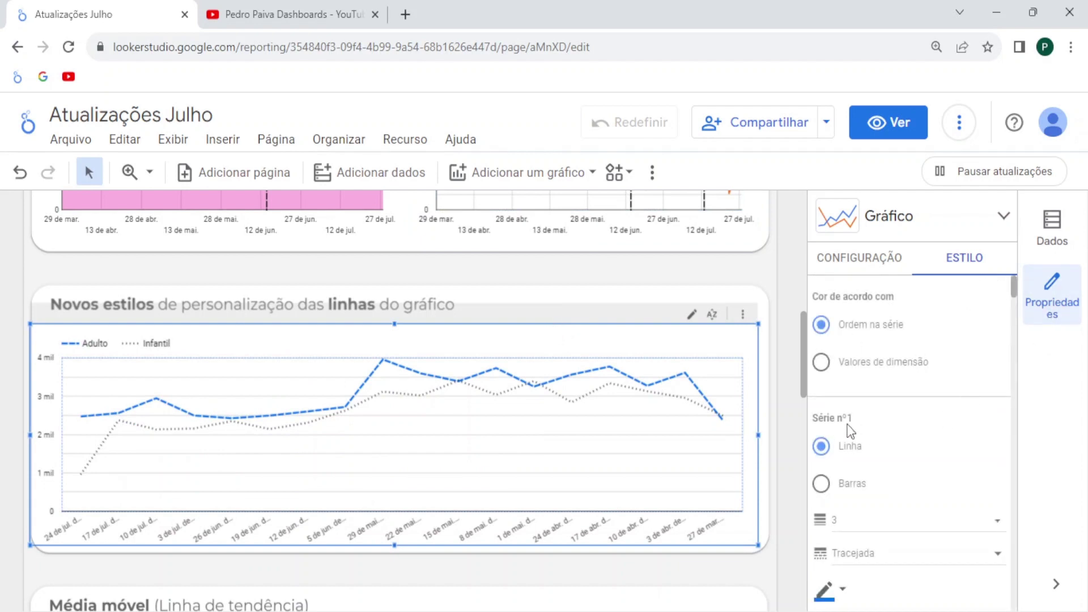
scroll(871, 424, down, 2)
scroll(862, 413, down, 1)
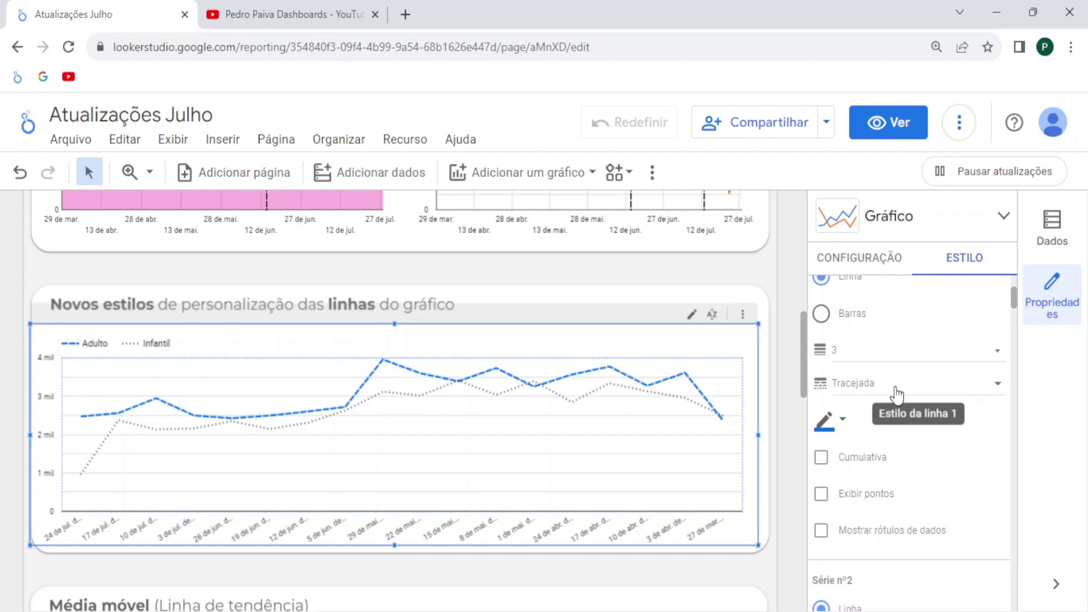
click(860, 385)
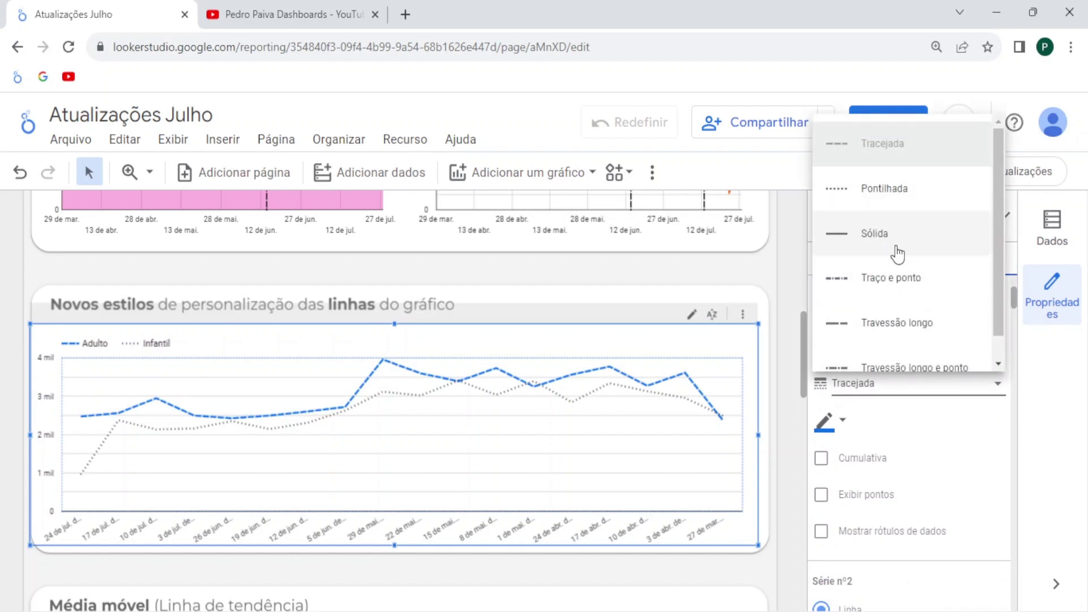
scroll(909, 286, down, 1)
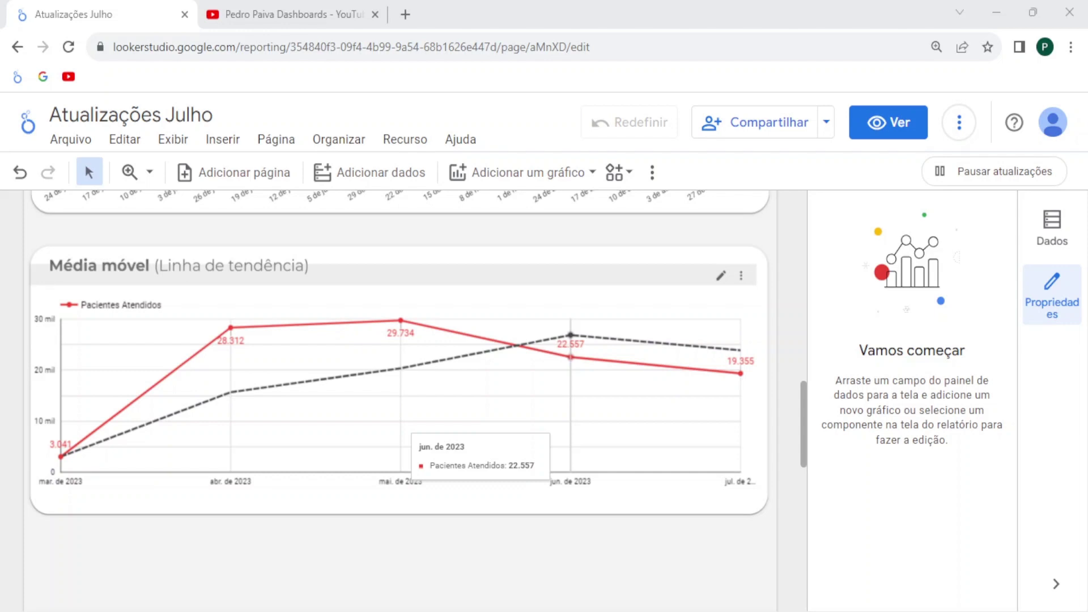
Step: Confirm the Média móvel chart's trendline is Média móvel with Período 3
click(624, 286)
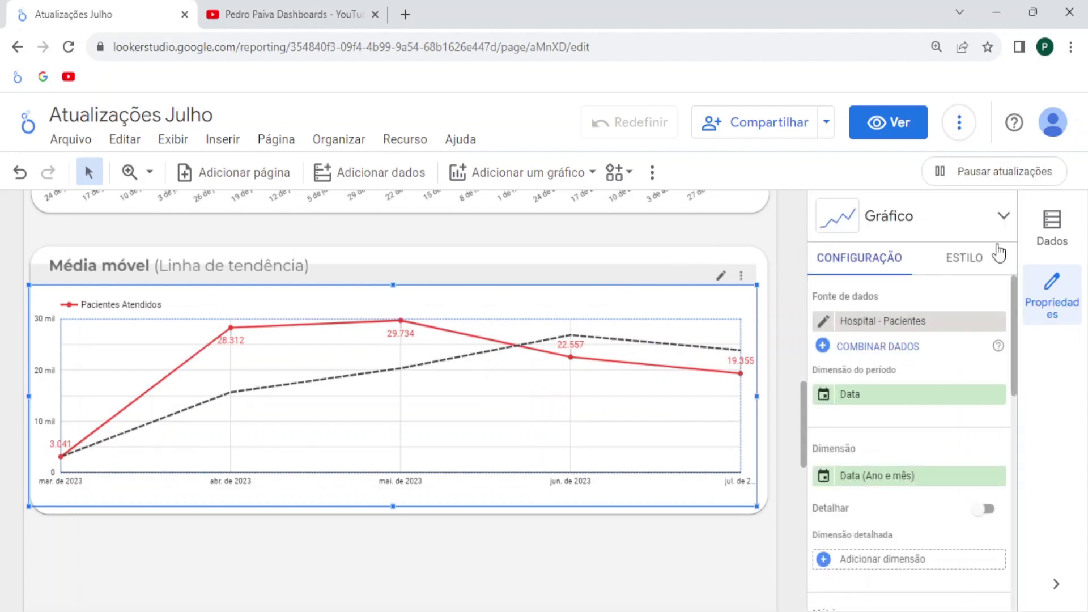
click(964, 257)
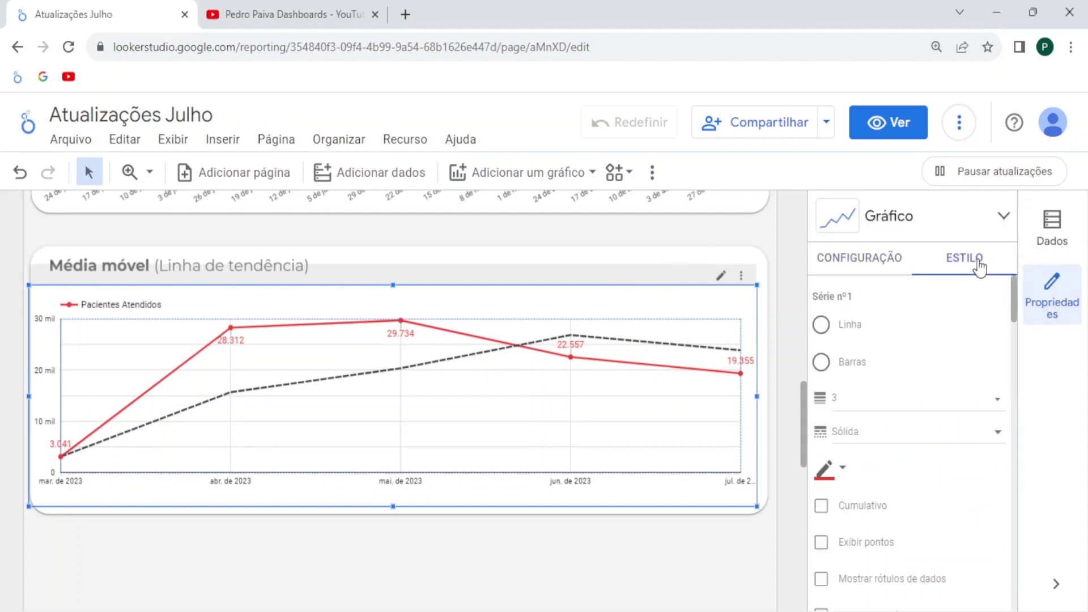
scroll(931, 331, down, 3)
scroll(931, 331, down, 3)
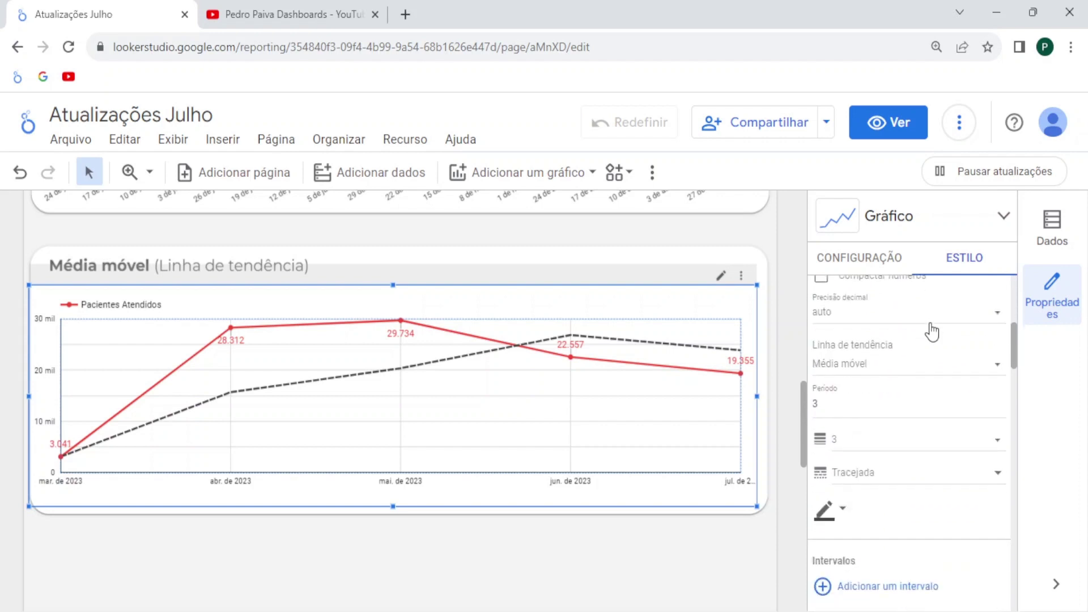
click(871, 363)
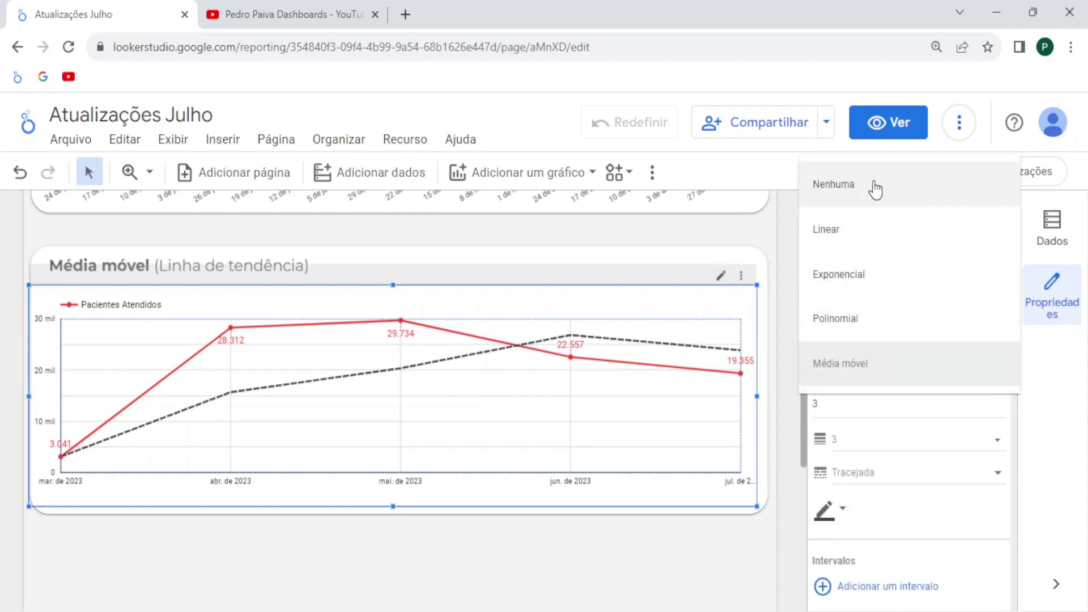
click(877, 367)
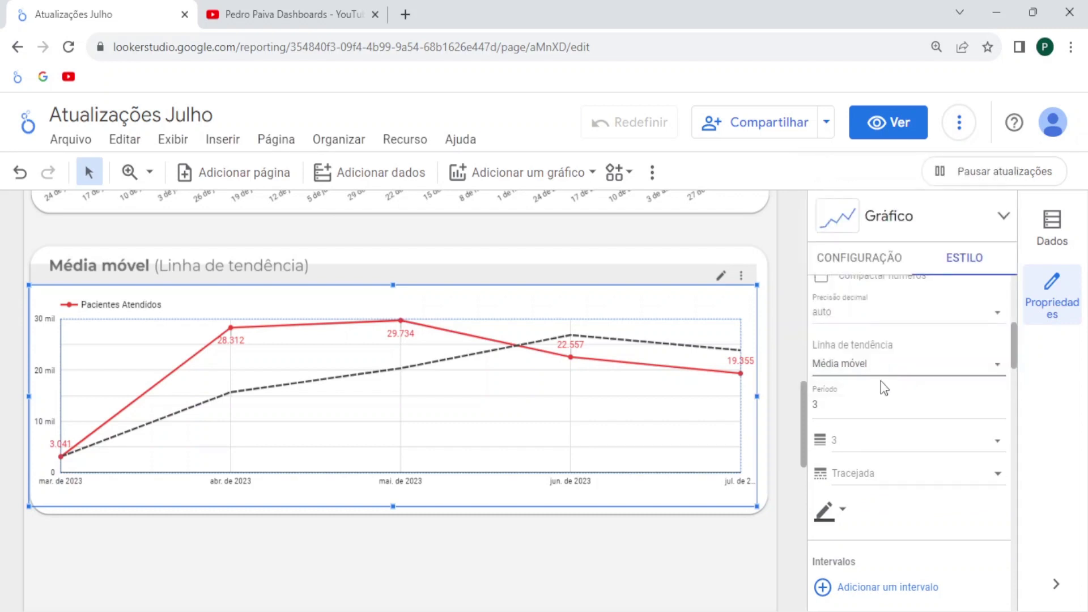
click(838, 405)
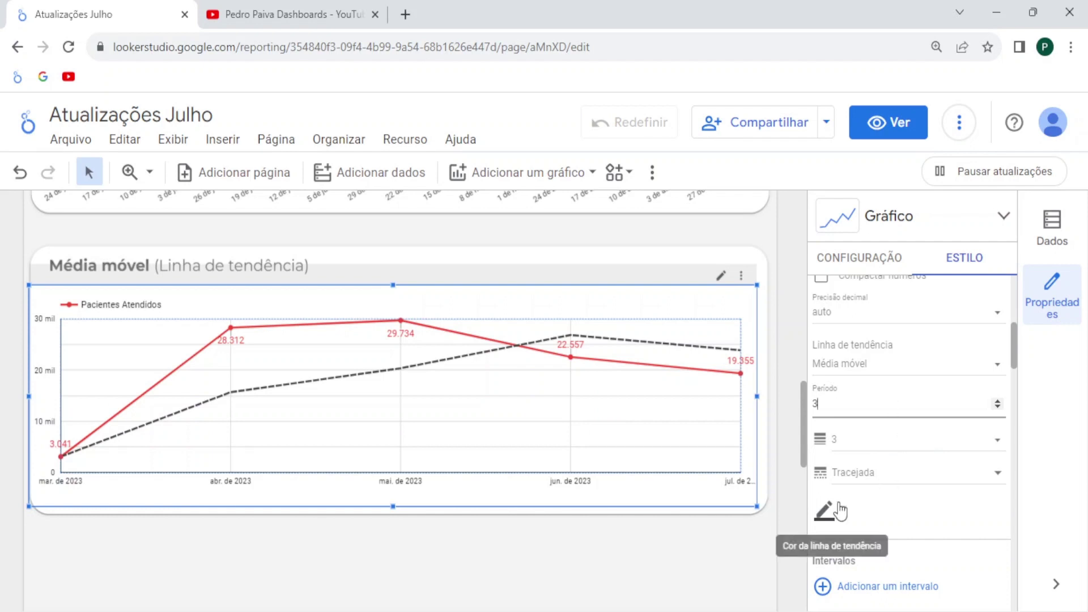
Step: Make the moving-average trendline a lighter grey with a solid line style
click(837, 524)
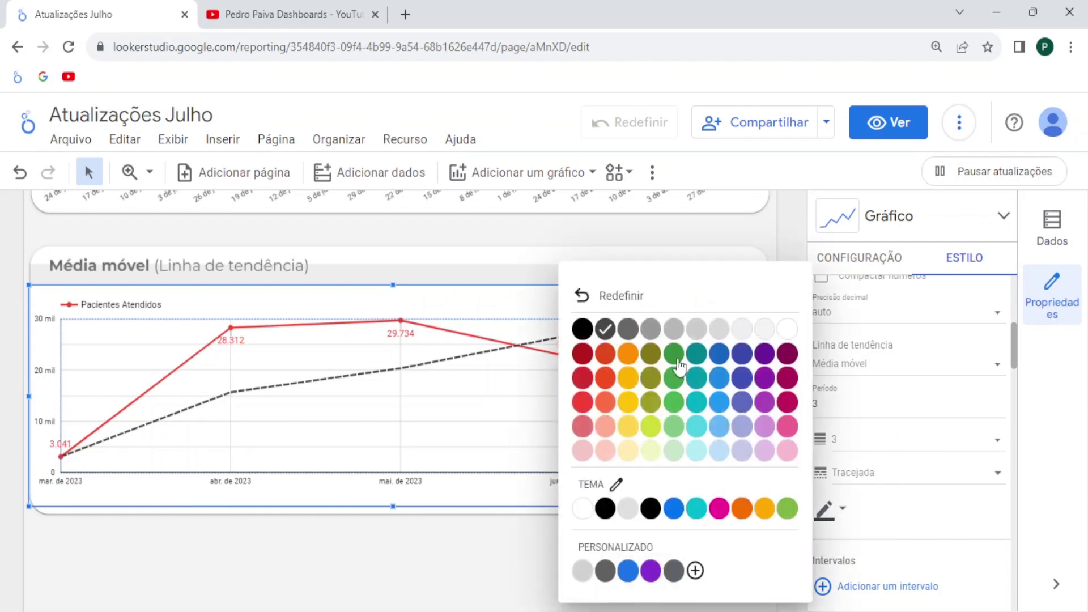
click(646, 333)
click(921, 473)
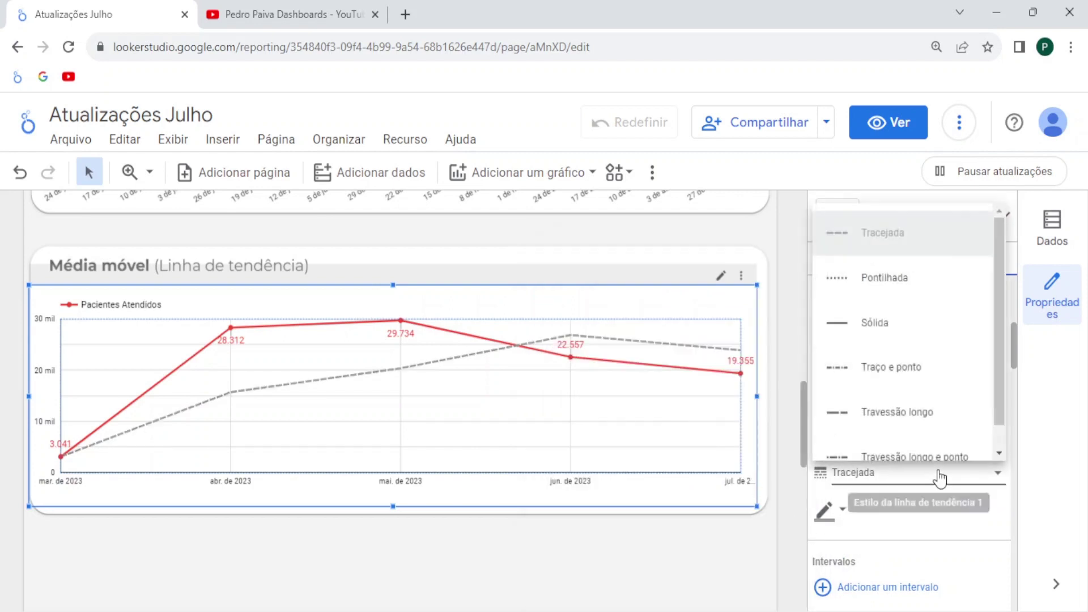
click(892, 286)
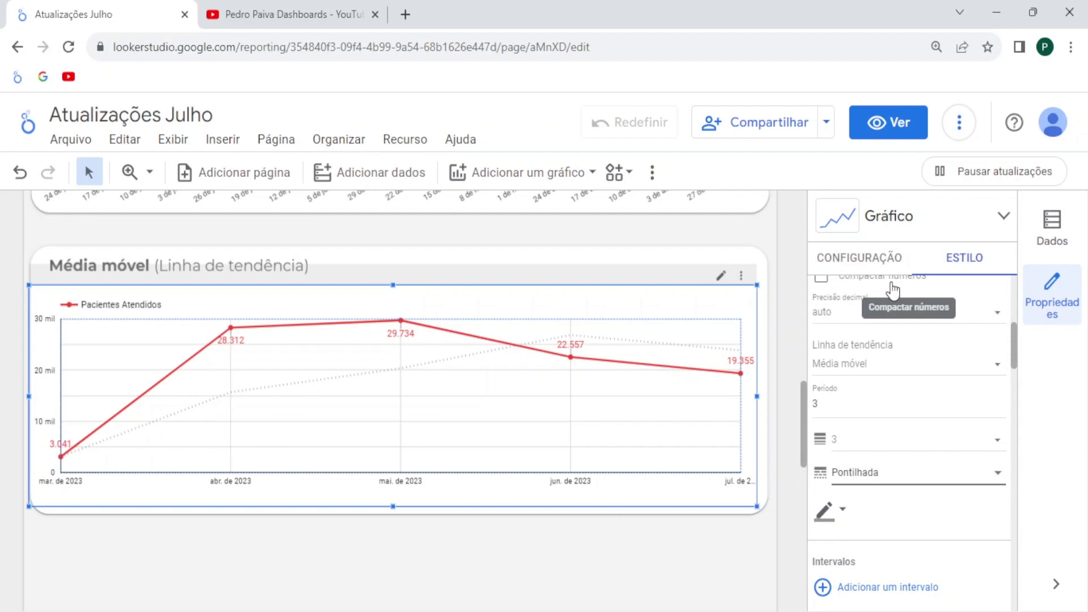
click(952, 473)
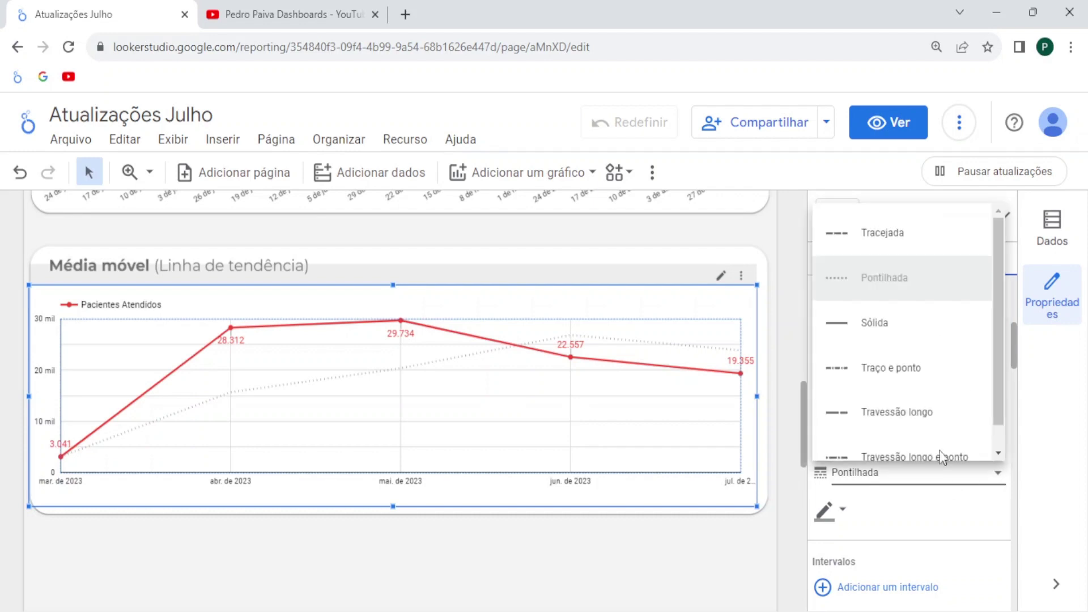
click(896, 321)
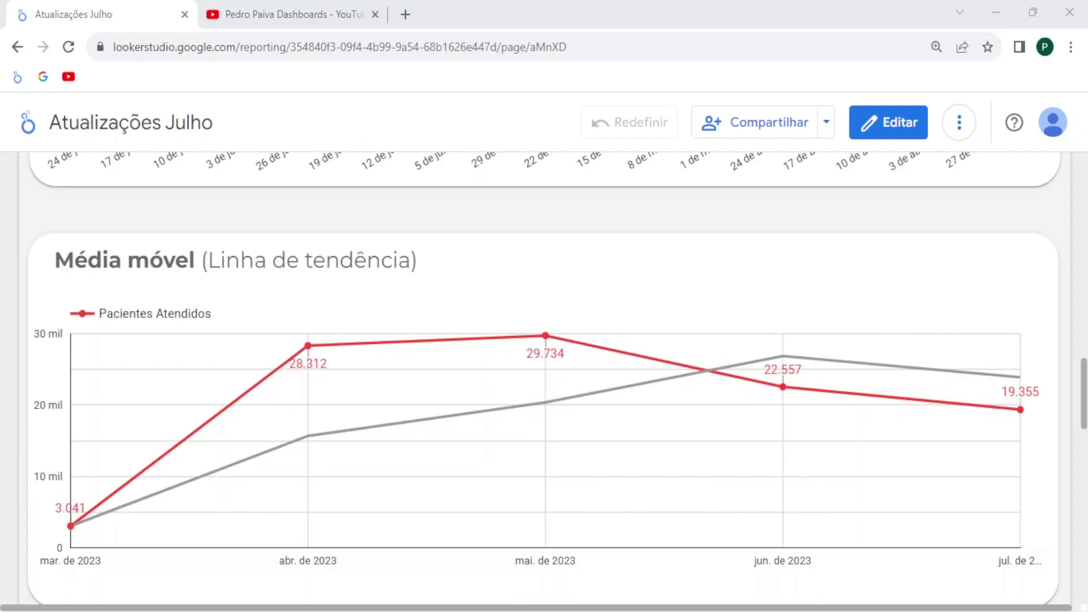